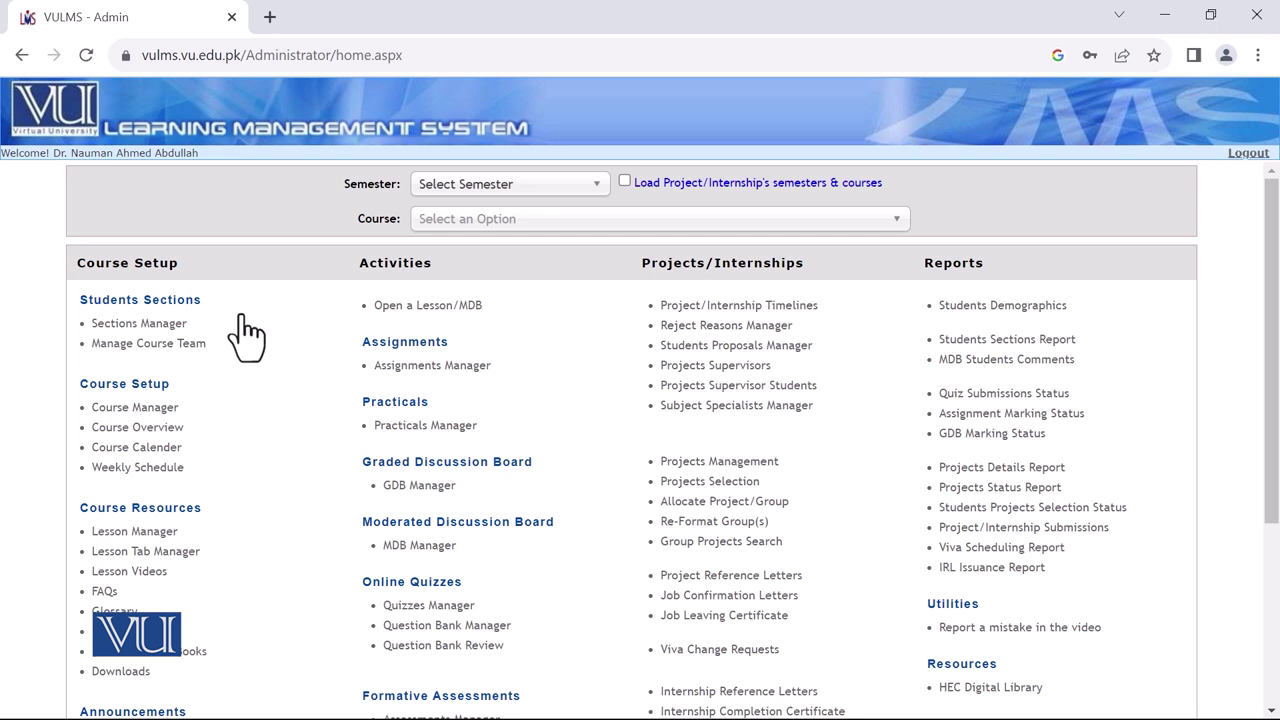
# Select the Spring 2023 semester and the course EDU301: General Methods of Teaching, and open it in Course Manager
pyautogui.click(527, 190)
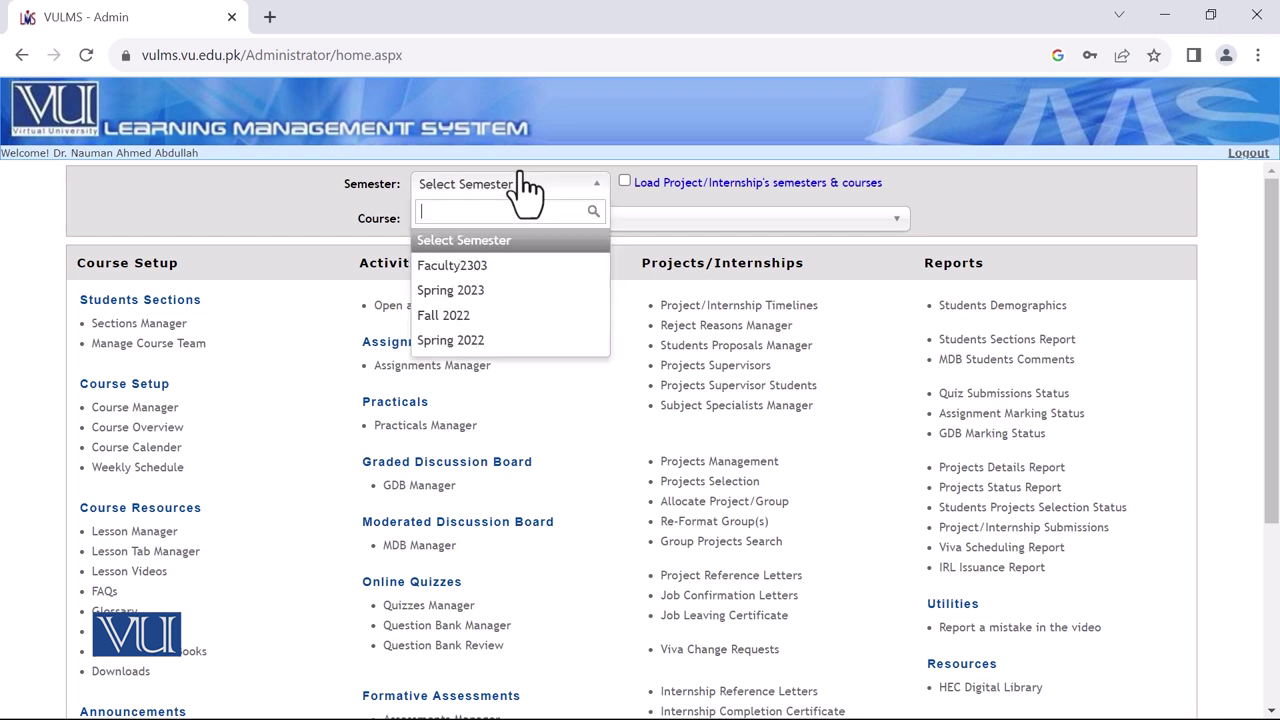
pyautogui.click(486, 292)
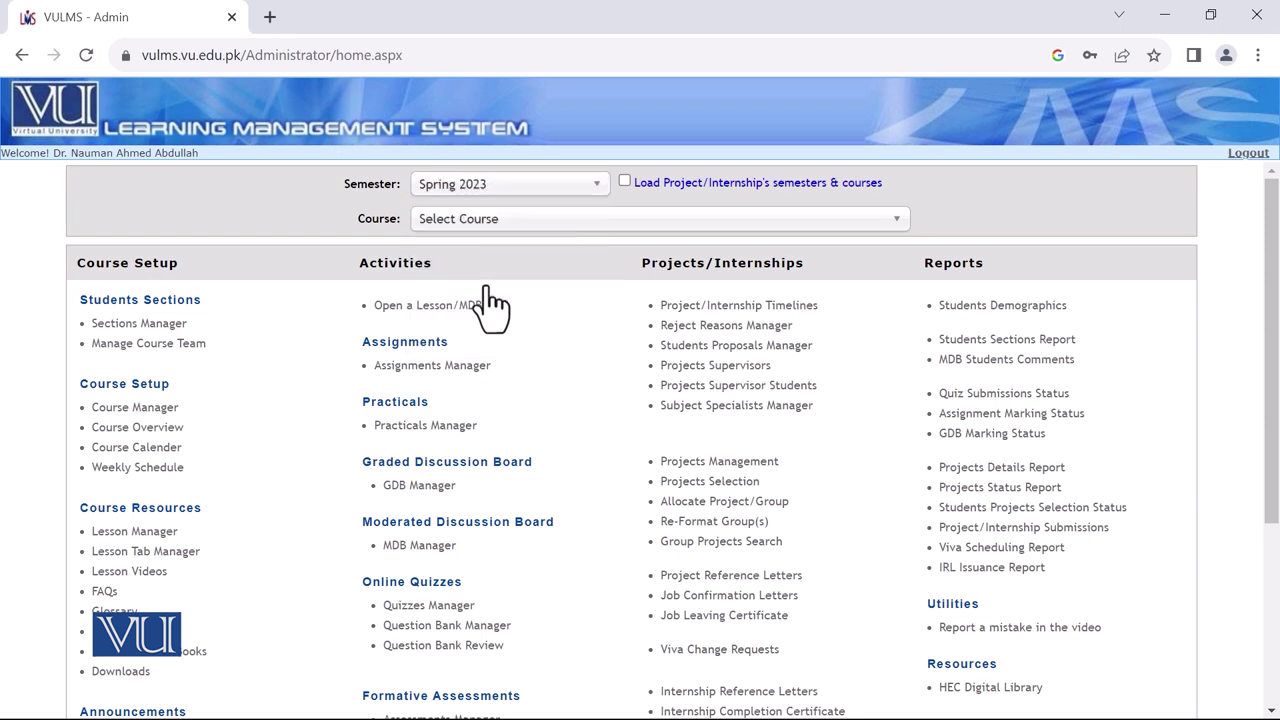
pyautogui.click(535, 222)
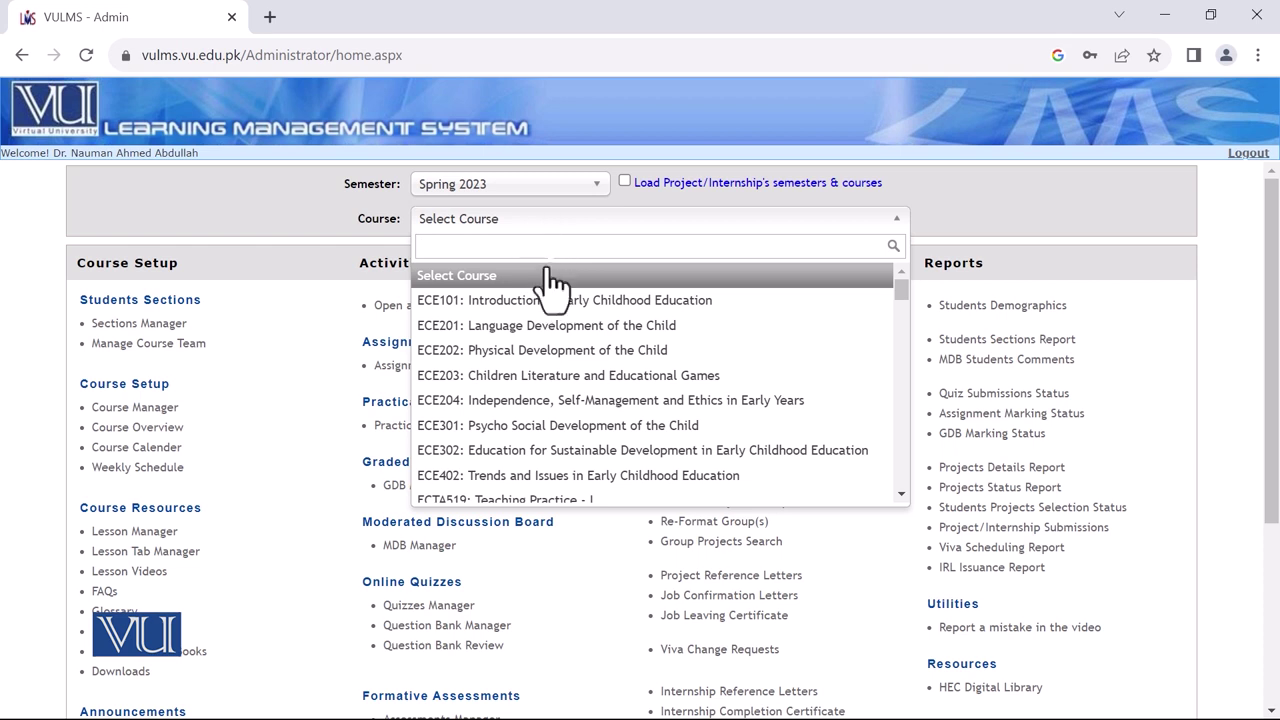
pyautogui.scroll(-2, 521, 338)
pyautogui.scroll(-2, 515, 338)
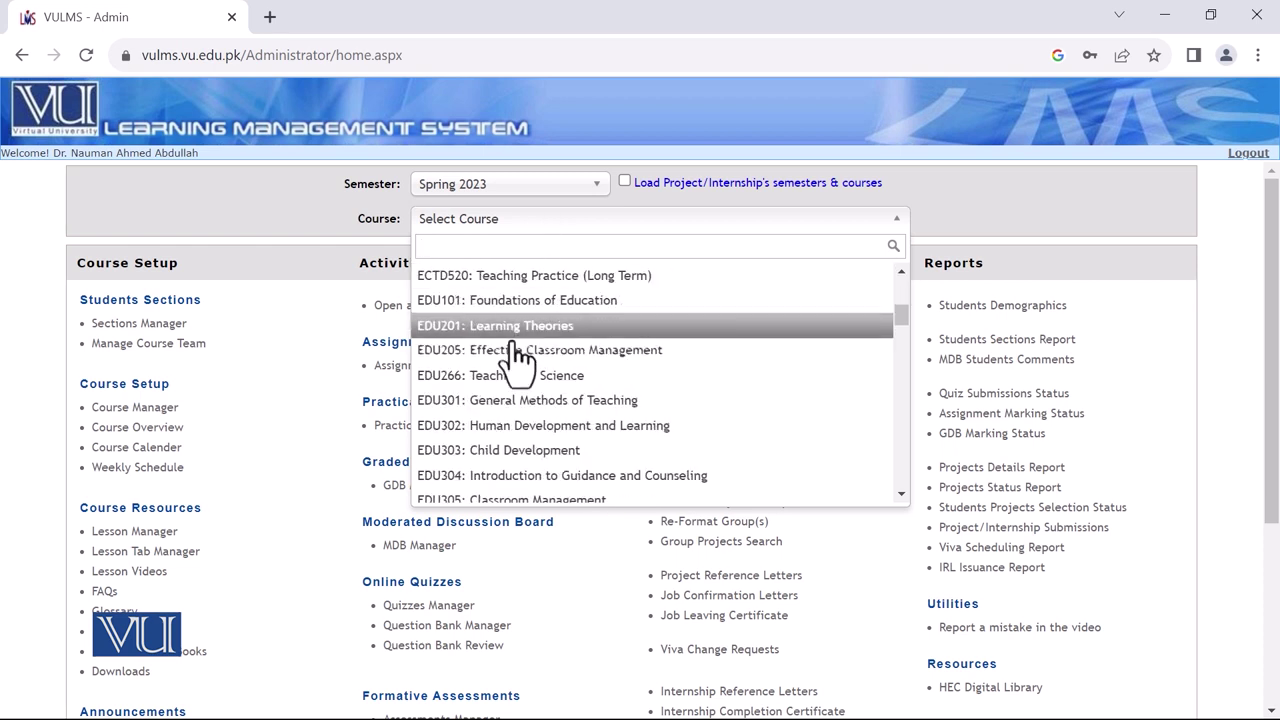
pyautogui.click(507, 400)
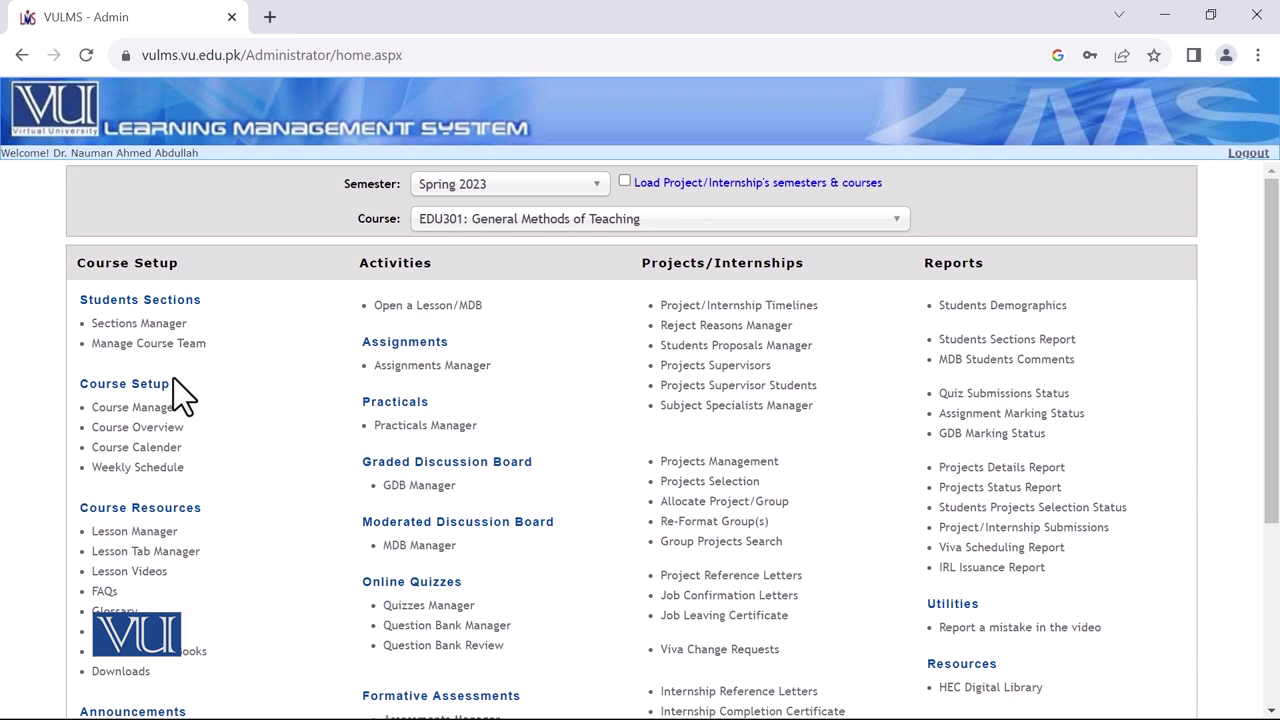
pyautogui.click(162, 409)
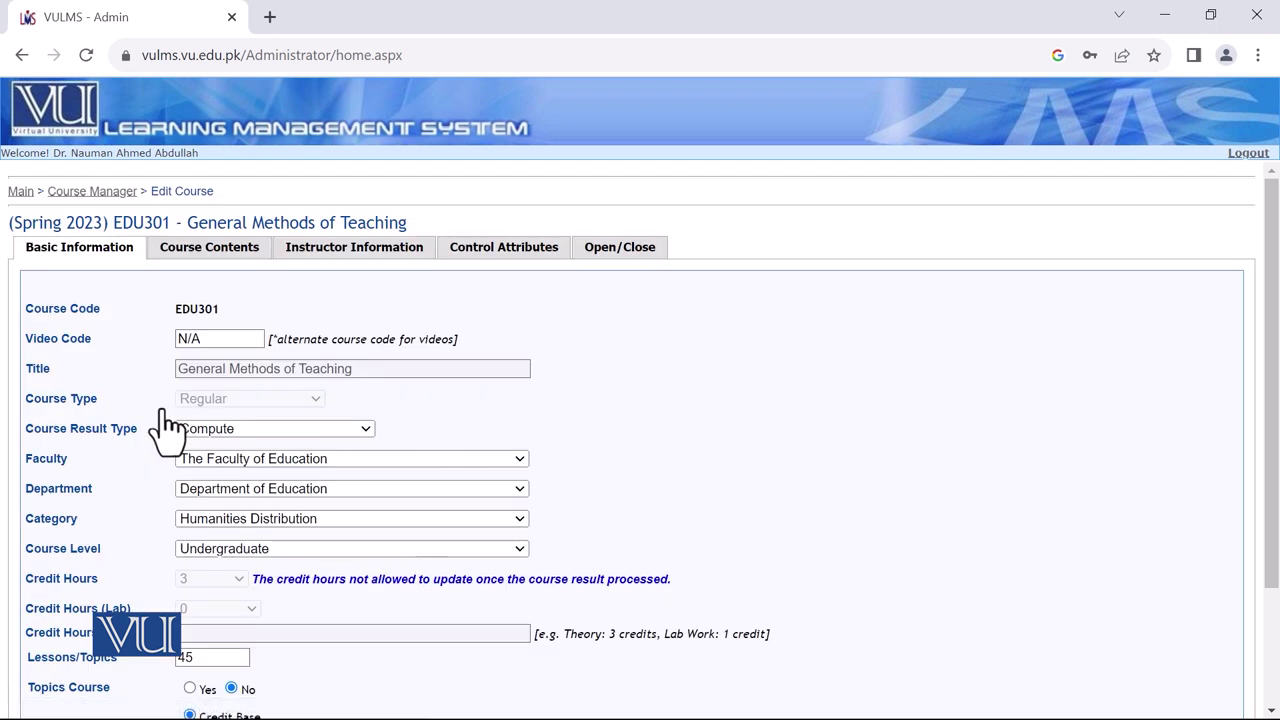
# Review the course's basic information and the available Course Result Type options
pyautogui.scroll(-2, 161, 410)
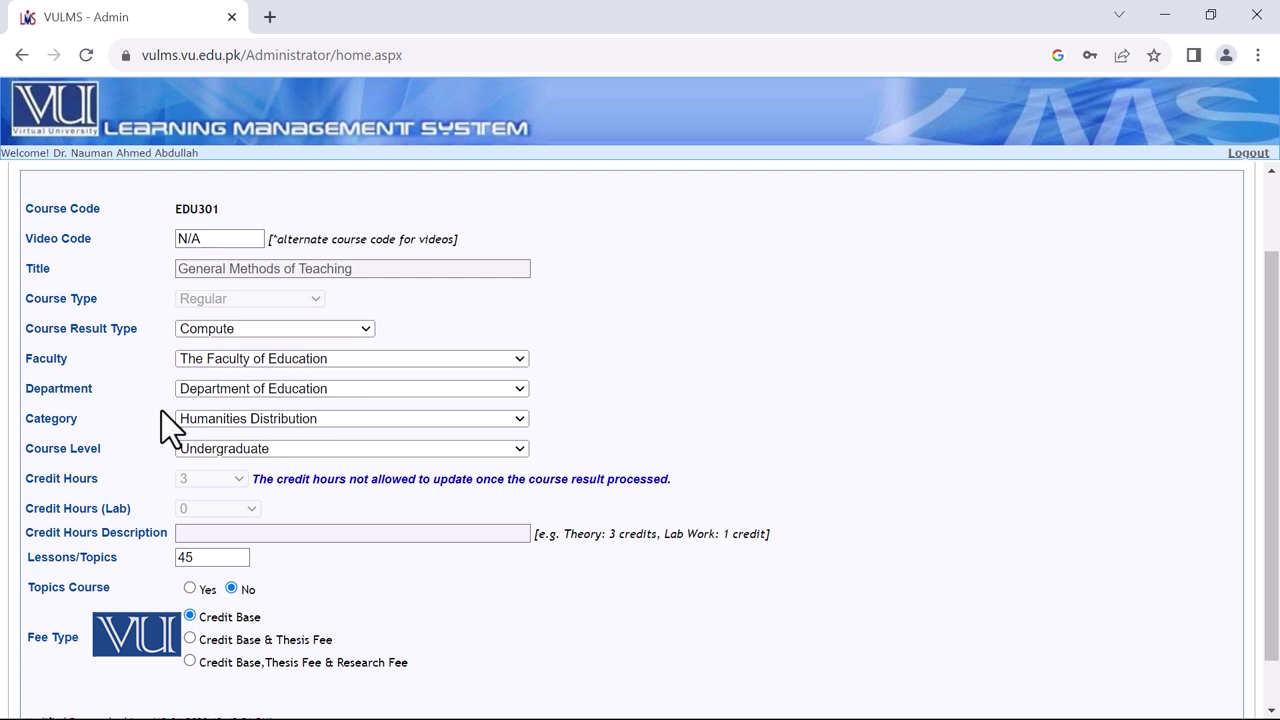
pyautogui.scroll(1, 149, 404)
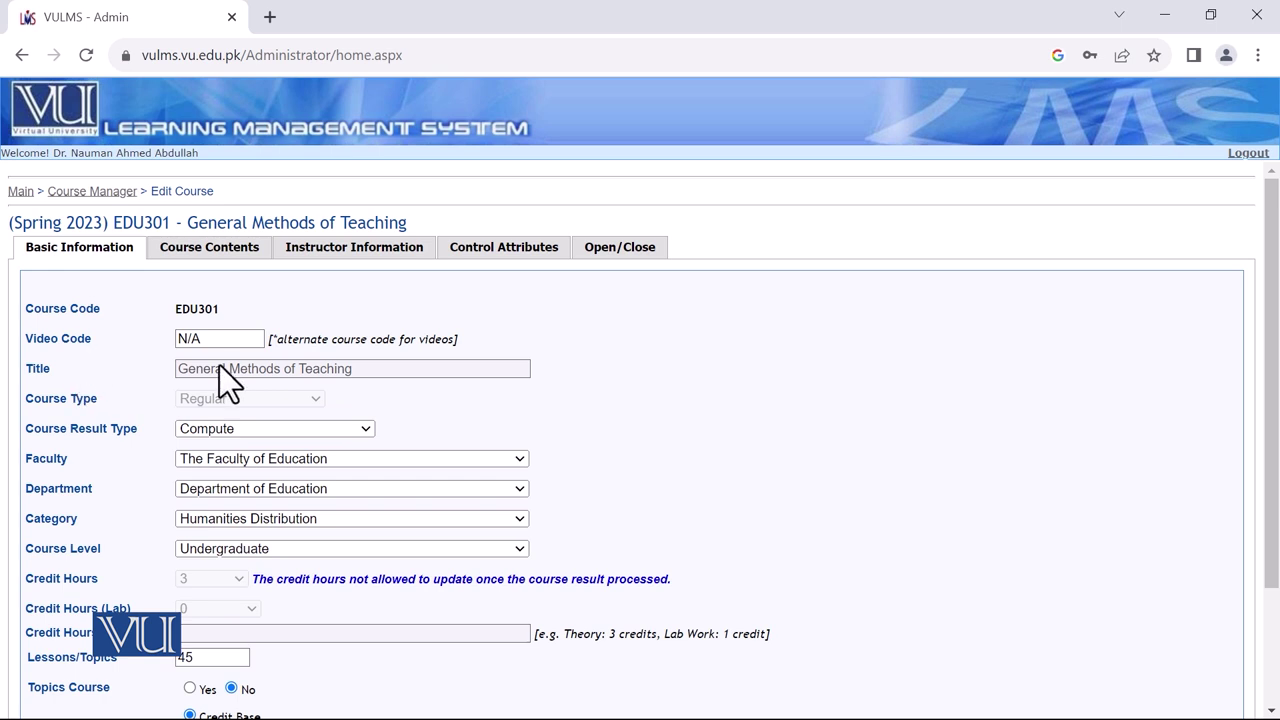
pyautogui.scroll(-1, 219, 365)
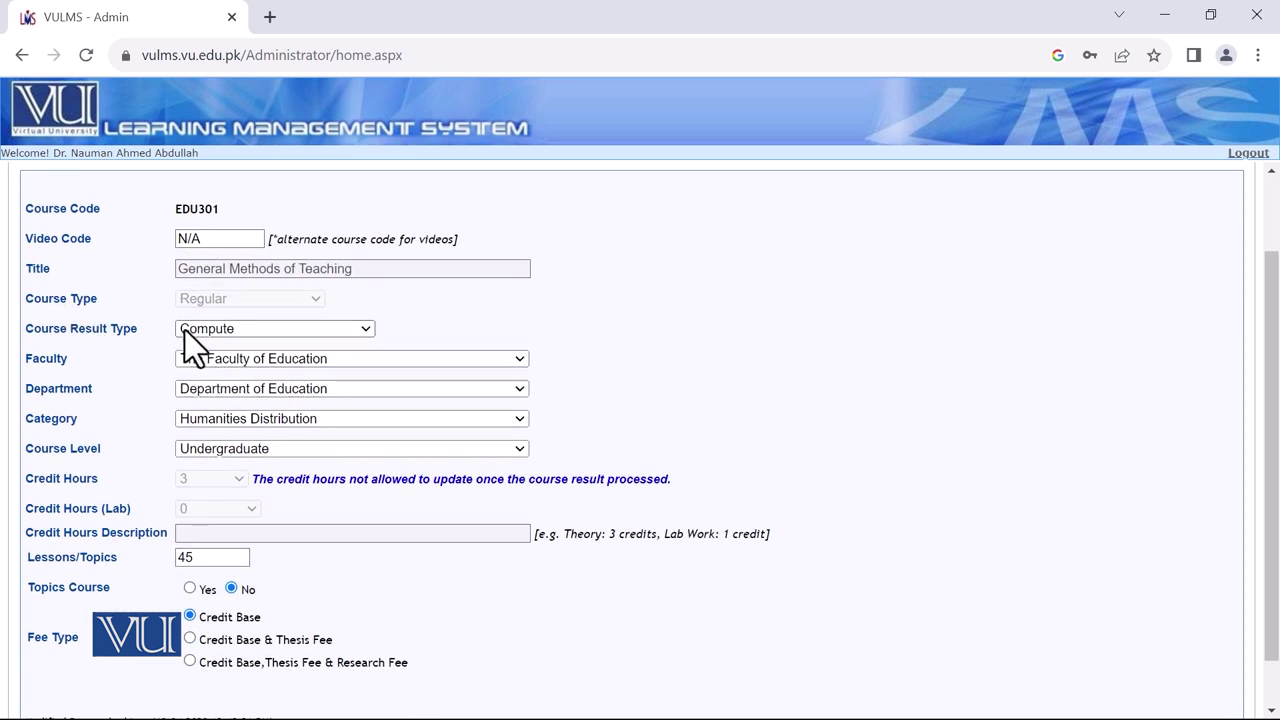
pyautogui.click(185, 330)
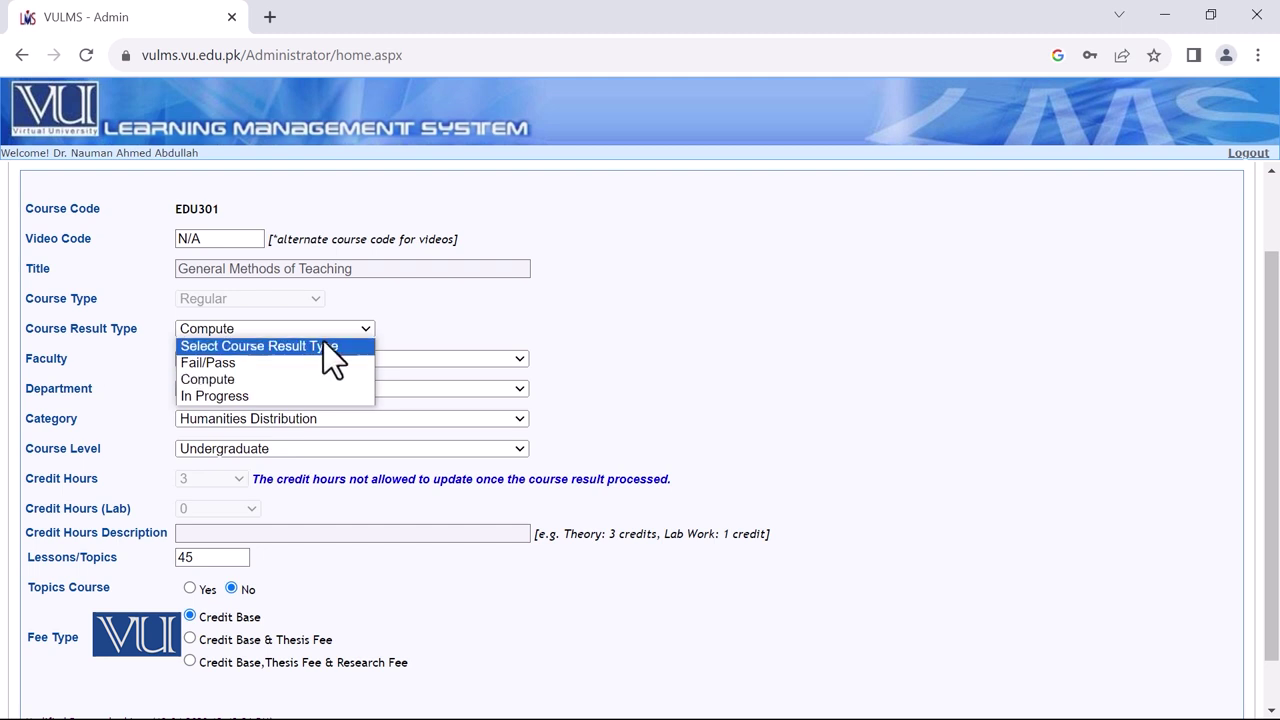
pyautogui.click(360, 328)
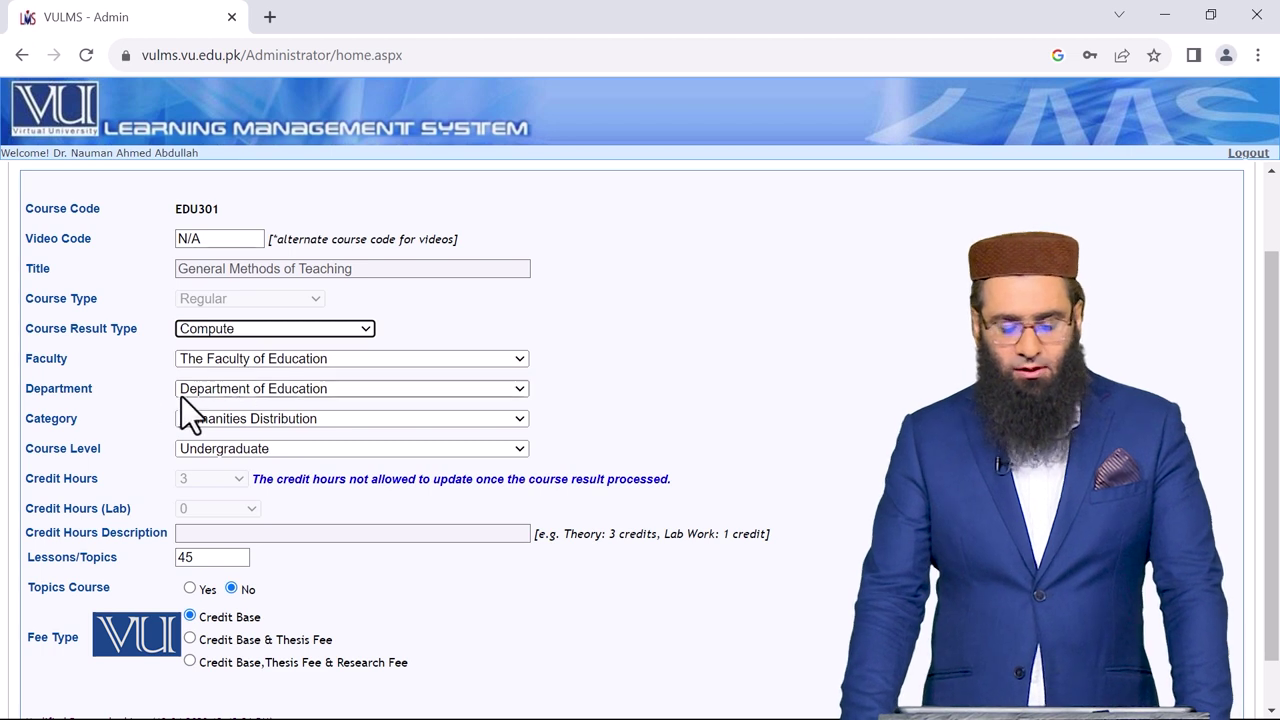
# Check the Lessons/Topics and Topics Course settings and save the course's basic information
pyautogui.scroll(-1, 130, 435)
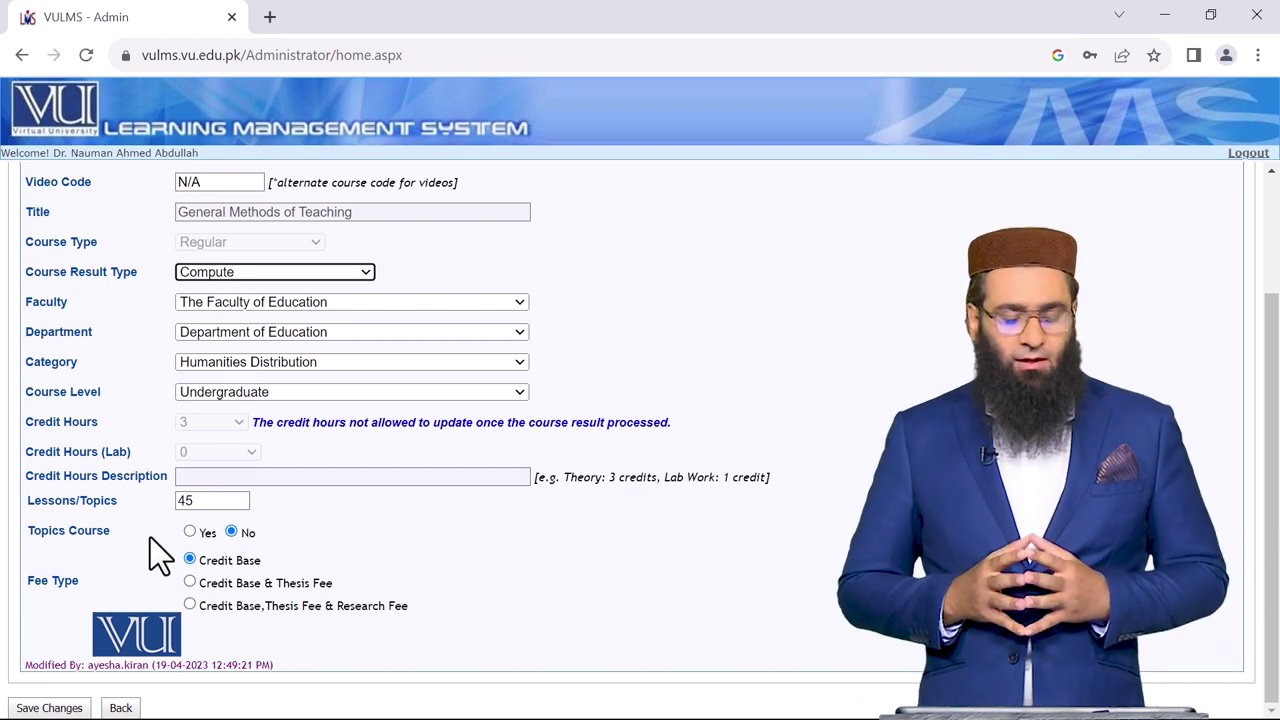
pyautogui.click(206, 503)
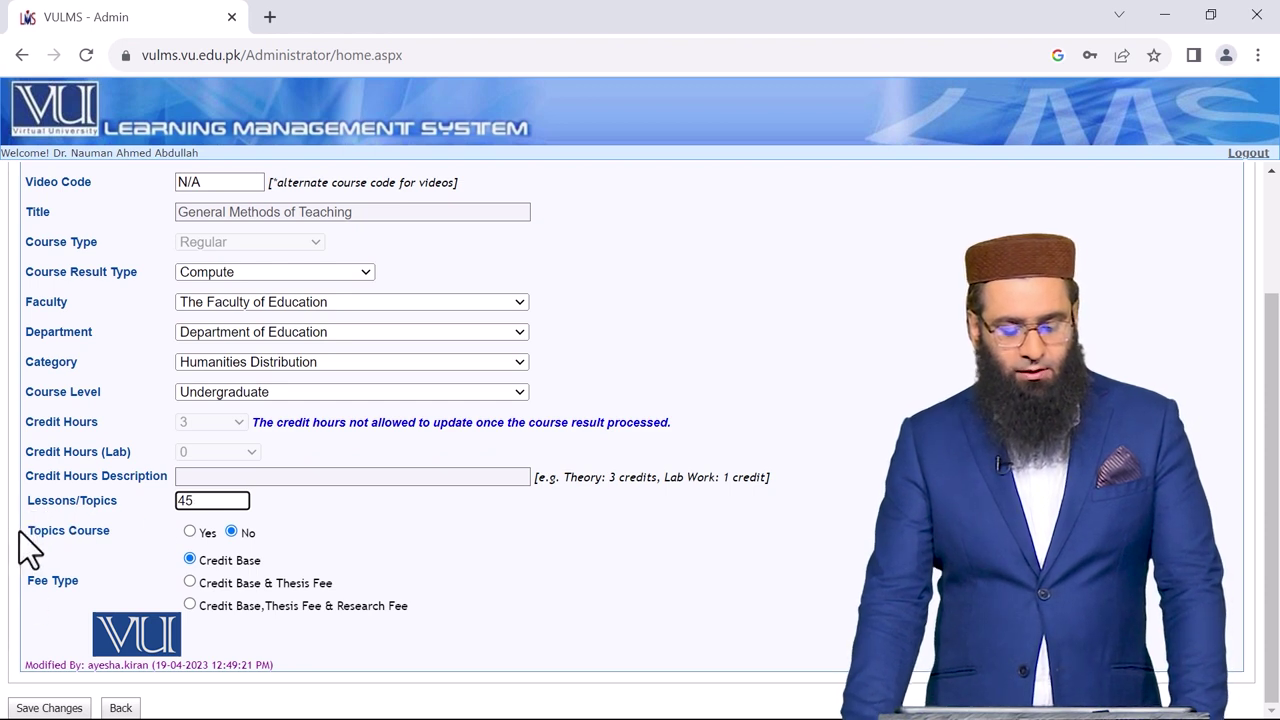
pyautogui.moveTo(25, 529); pyautogui.dragTo(108, 535)
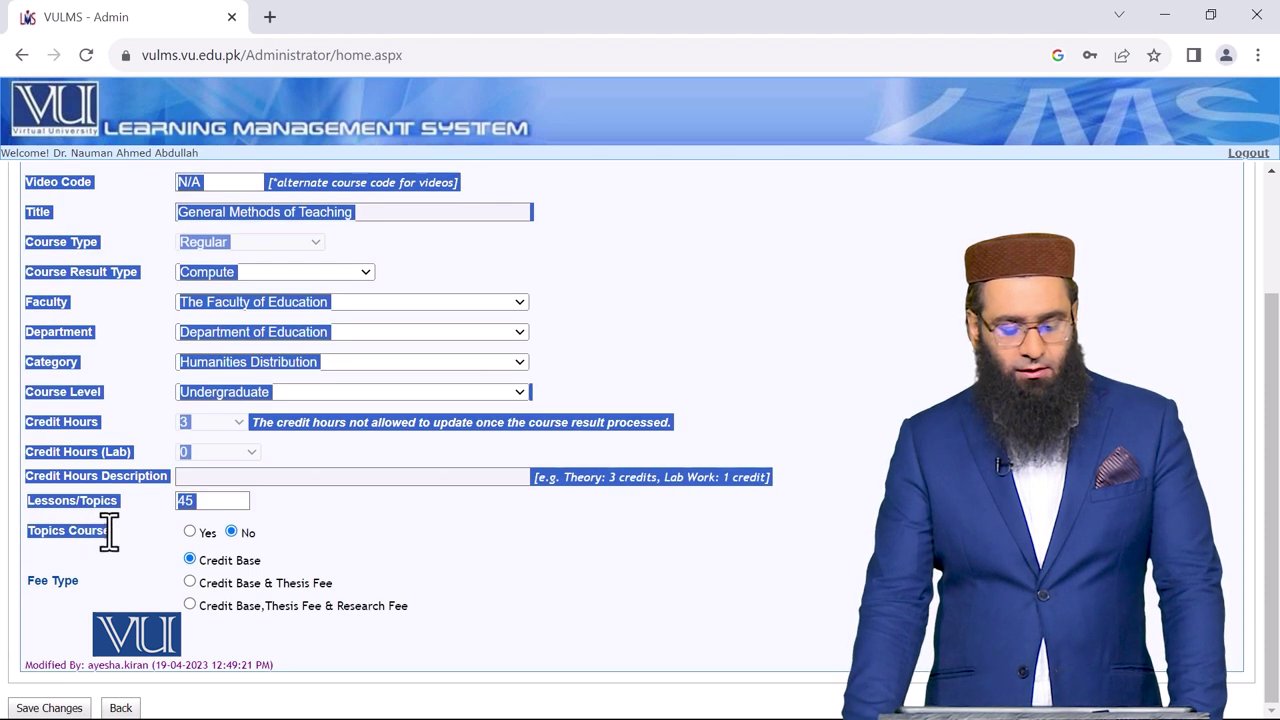
pyautogui.click(110, 533)
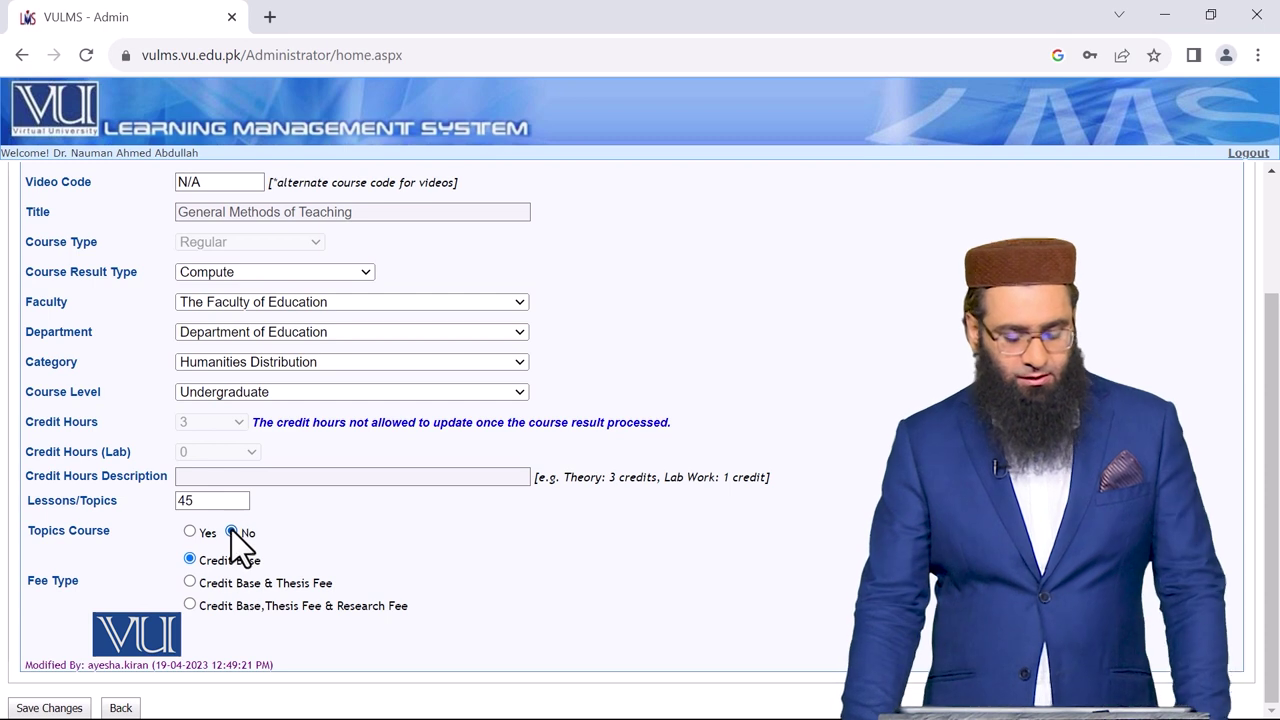
pyautogui.click(49, 708)
pyautogui.scroll(-2, 65, 710)
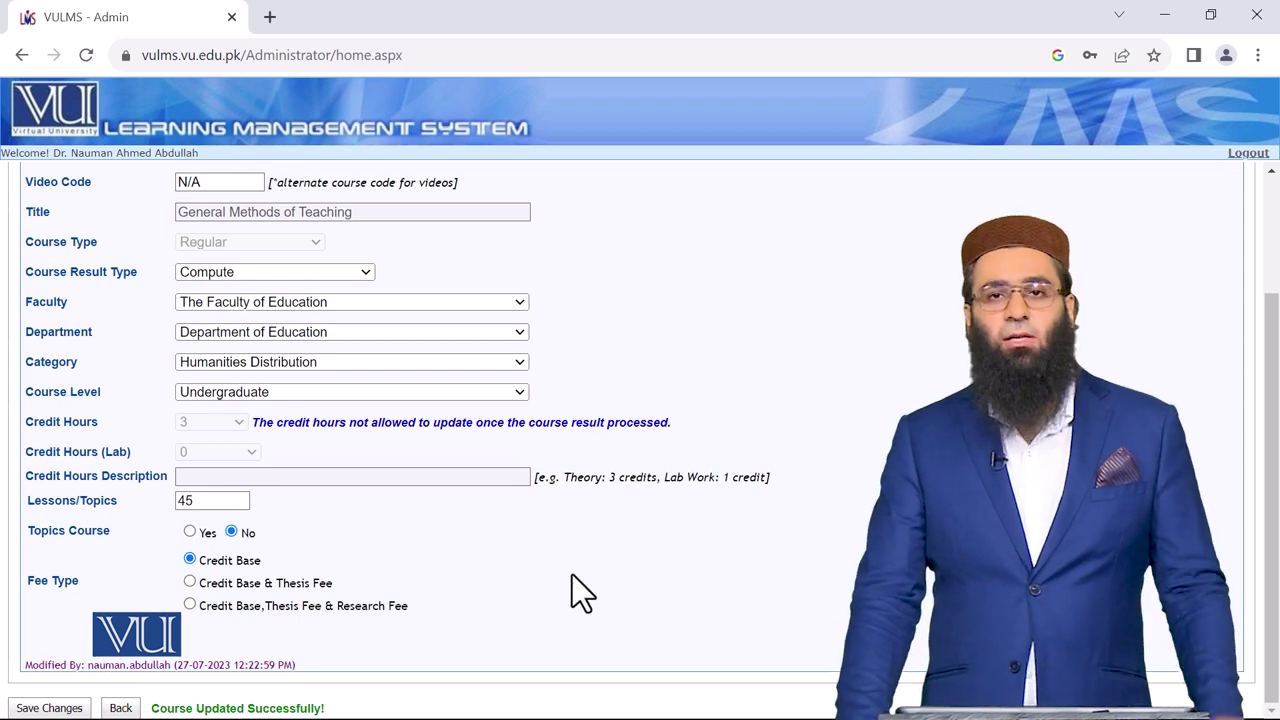
# Examine the full list of lesson topics in the course contents from first to last
pyautogui.scroll(1, 29, 451)
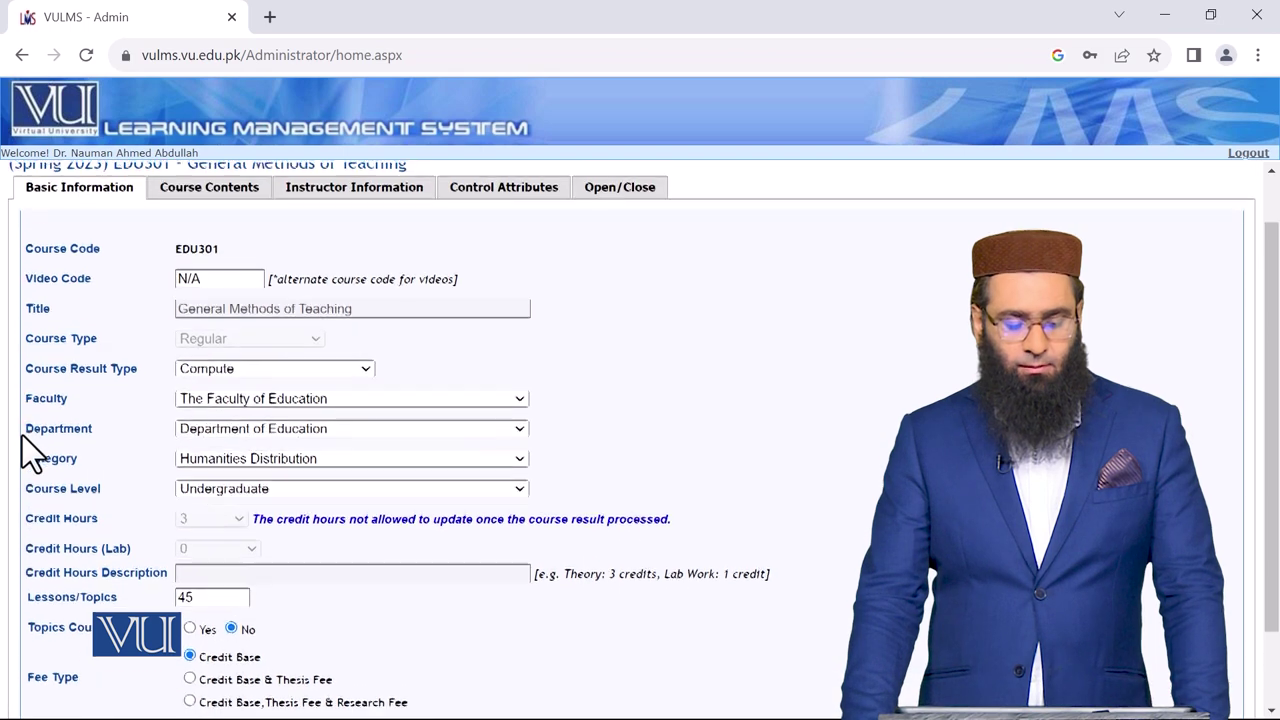
pyautogui.click(229, 190)
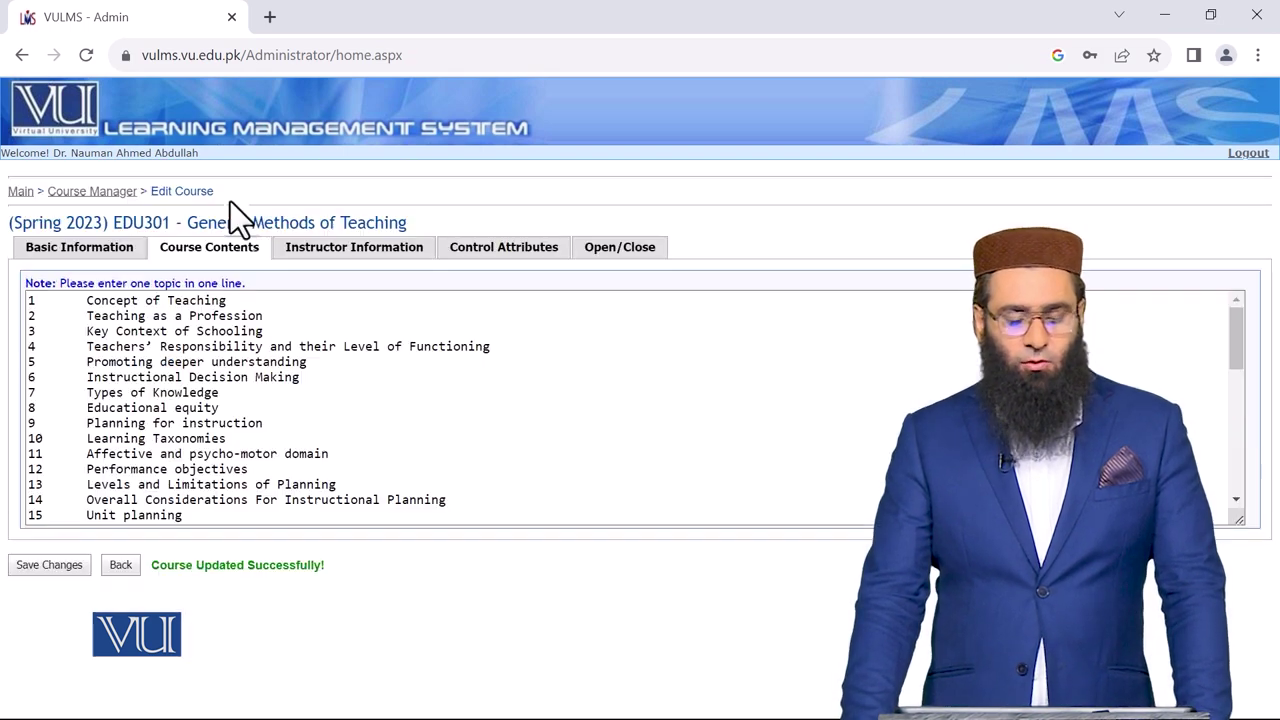
pyautogui.scroll(-1, 283, 378)
pyautogui.scroll(-5, 283, 378)
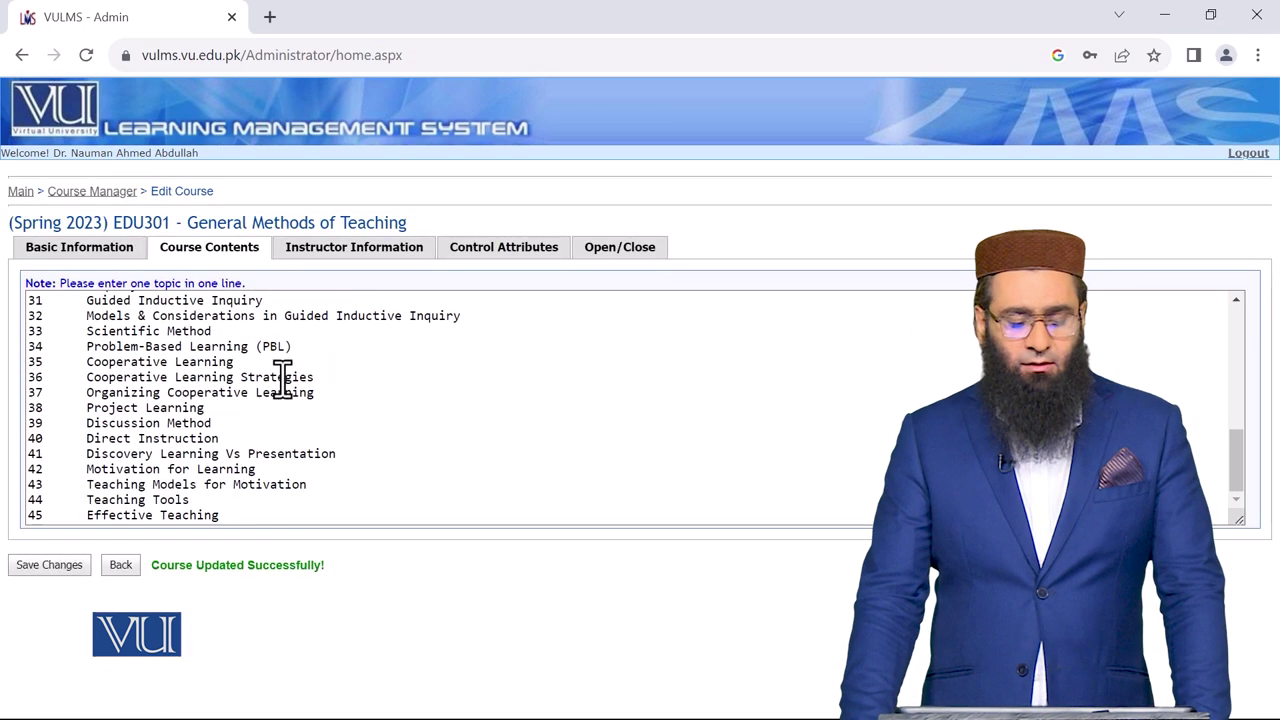
pyautogui.scroll(6, 271, 430)
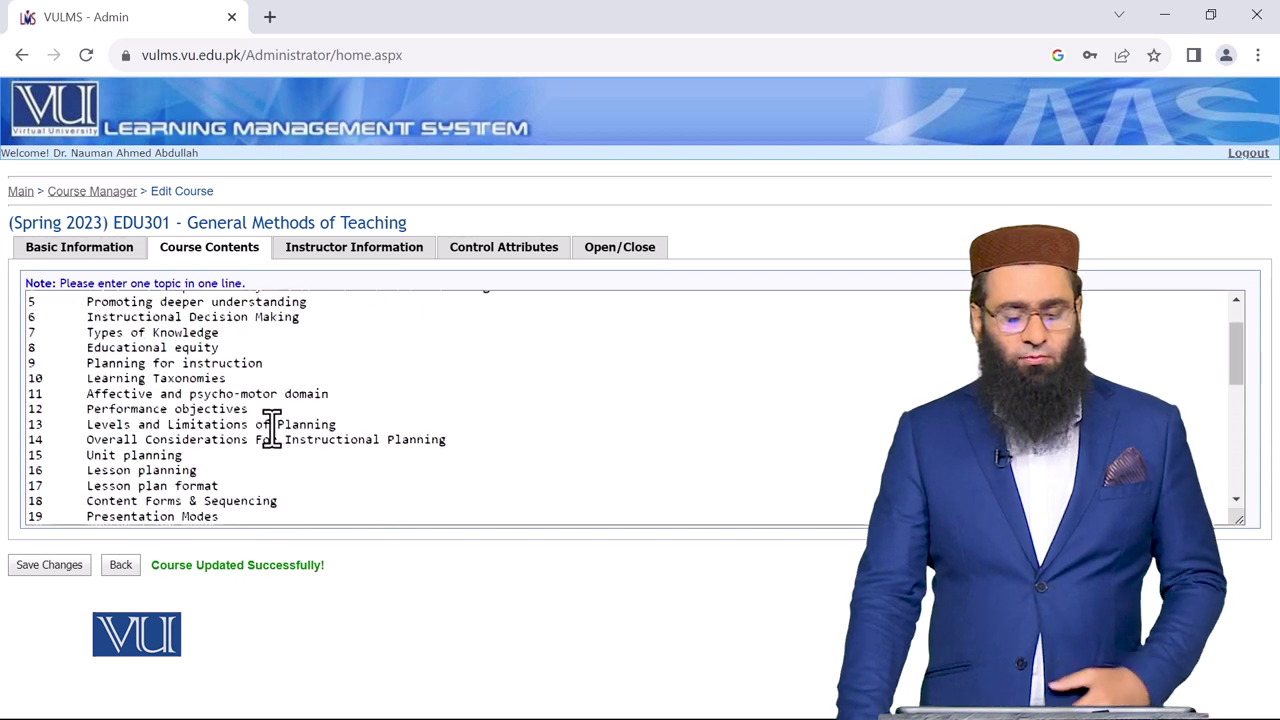
pyautogui.scroll(1, 271, 430)
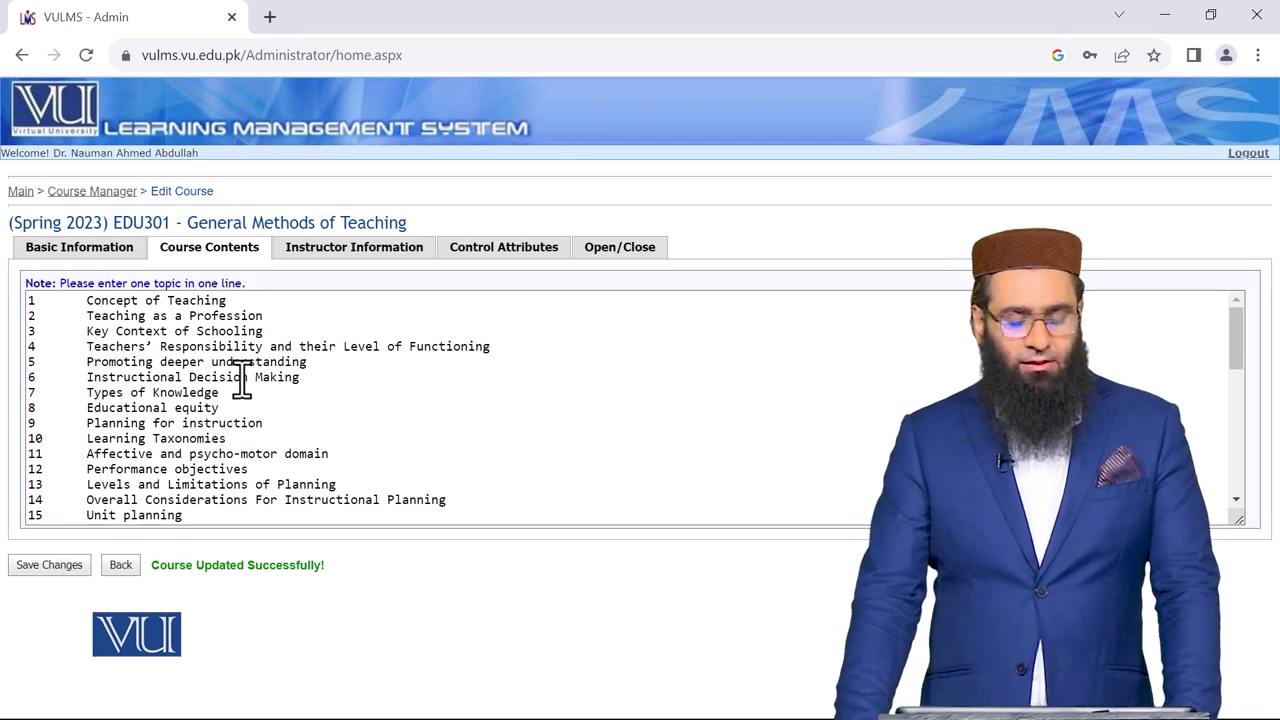
pyautogui.scroll(-2, 242, 380)
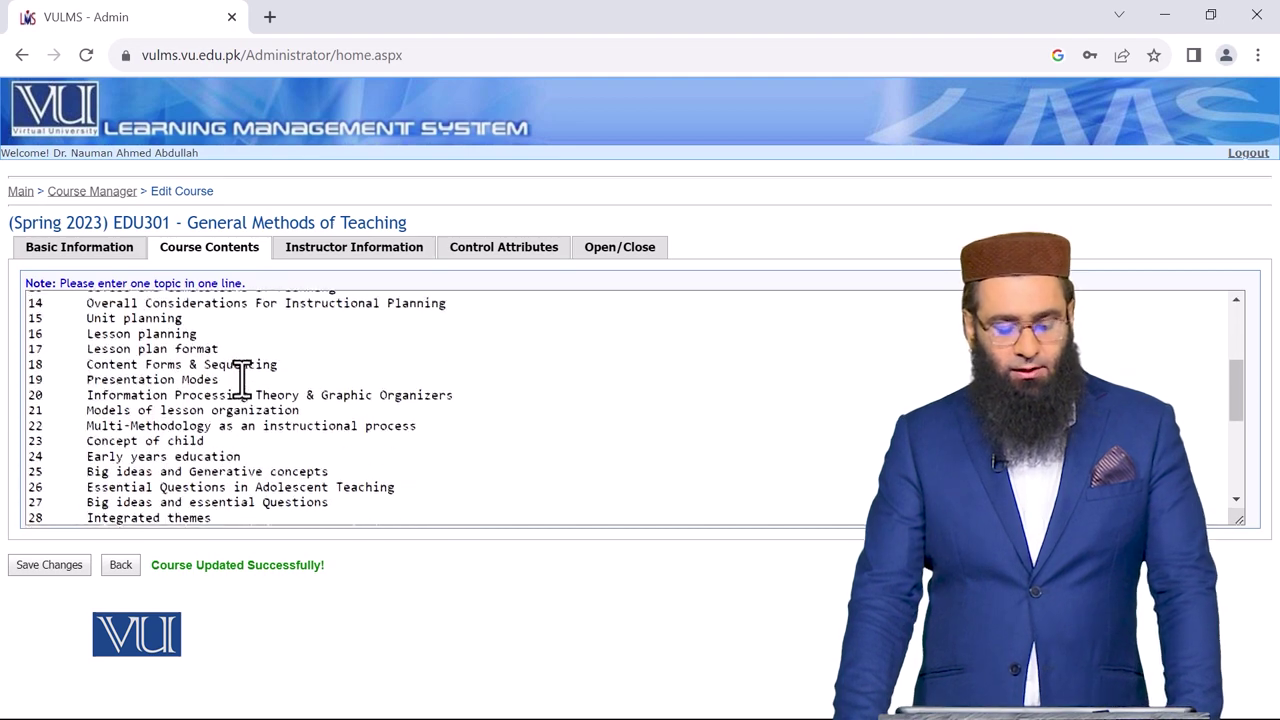
pyautogui.scroll(2, 242, 380)
pyautogui.scroll(-5, 242, 380)
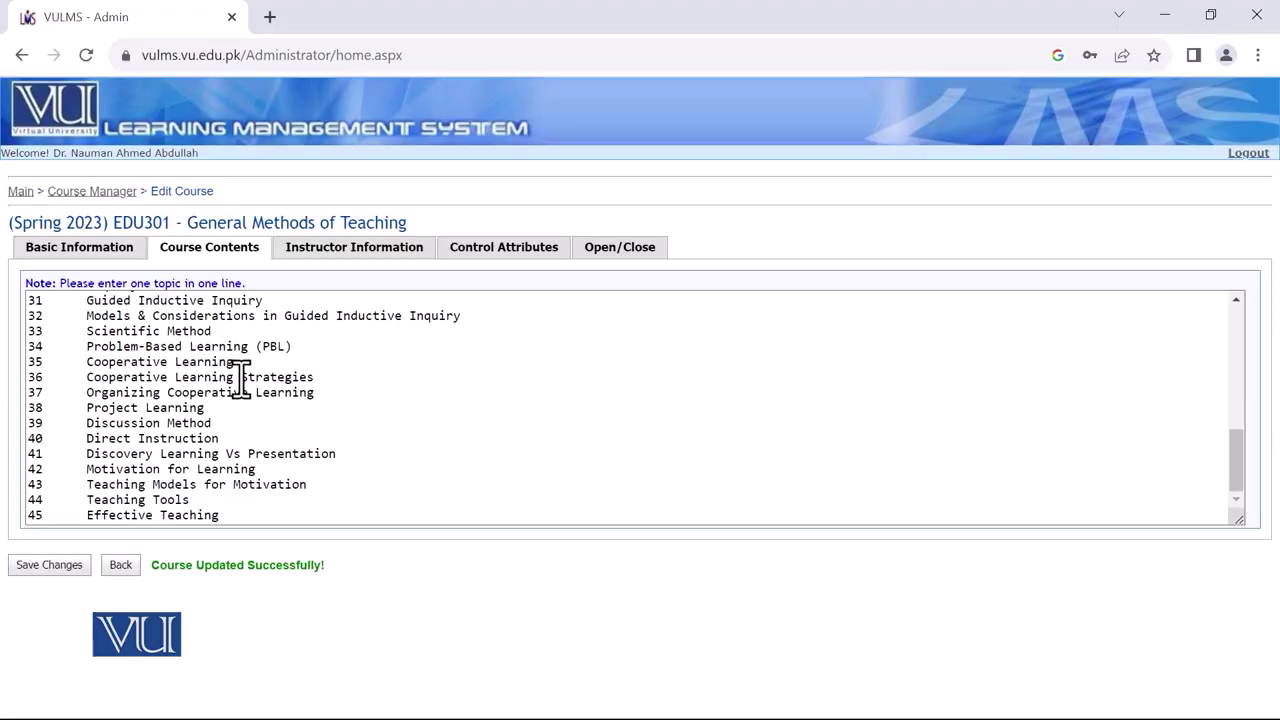
# Review the instructor information, including the degree, institute, image, email and biography fields
pyautogui.click(358, 247)
pyautogui.scroll(-1, 137, 352)
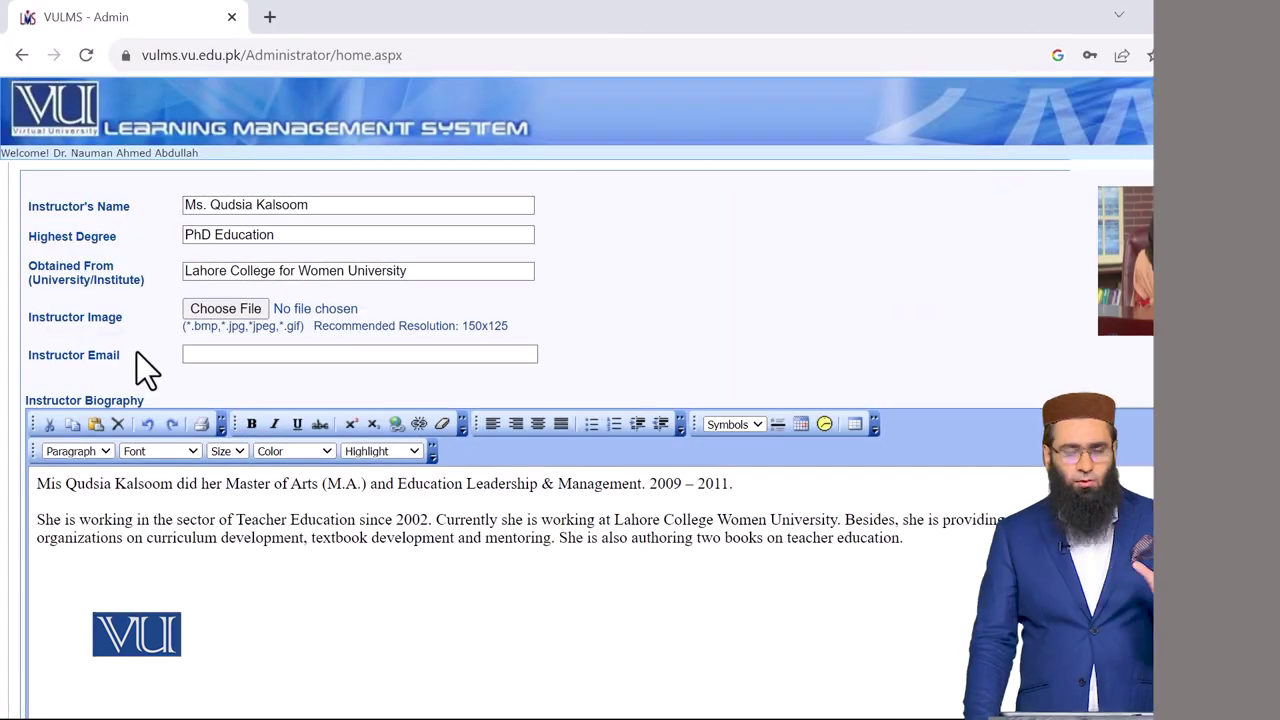
pyautogui.scroll(1, 137, 352)
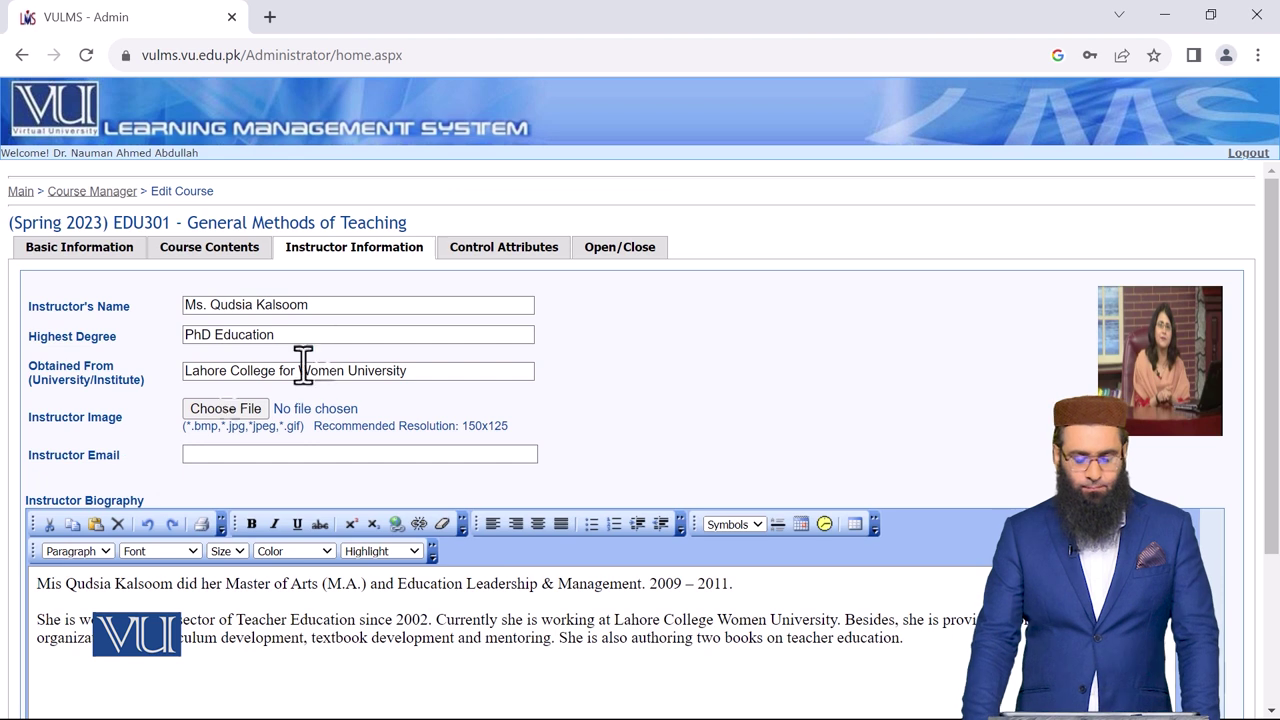
# Review the course's control attributes and set the course status to Open for students
pyautogui.click(474, 251)
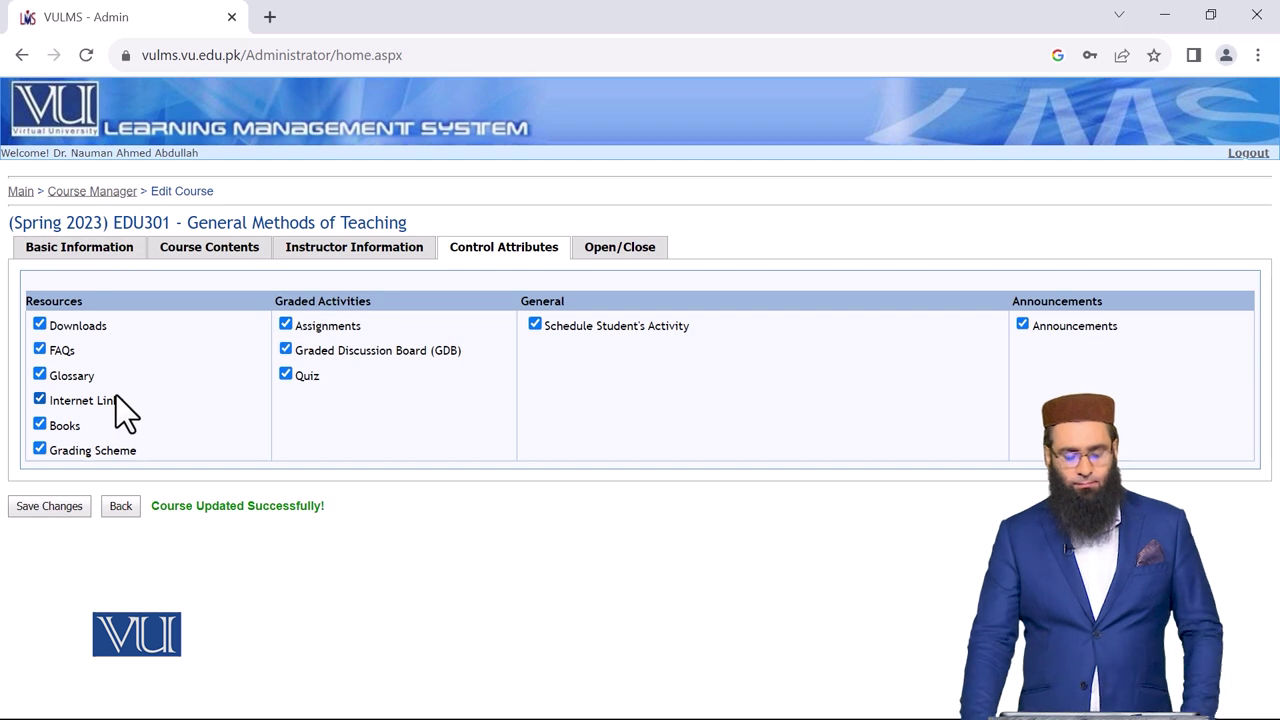
pyautogui.click(598, 250)
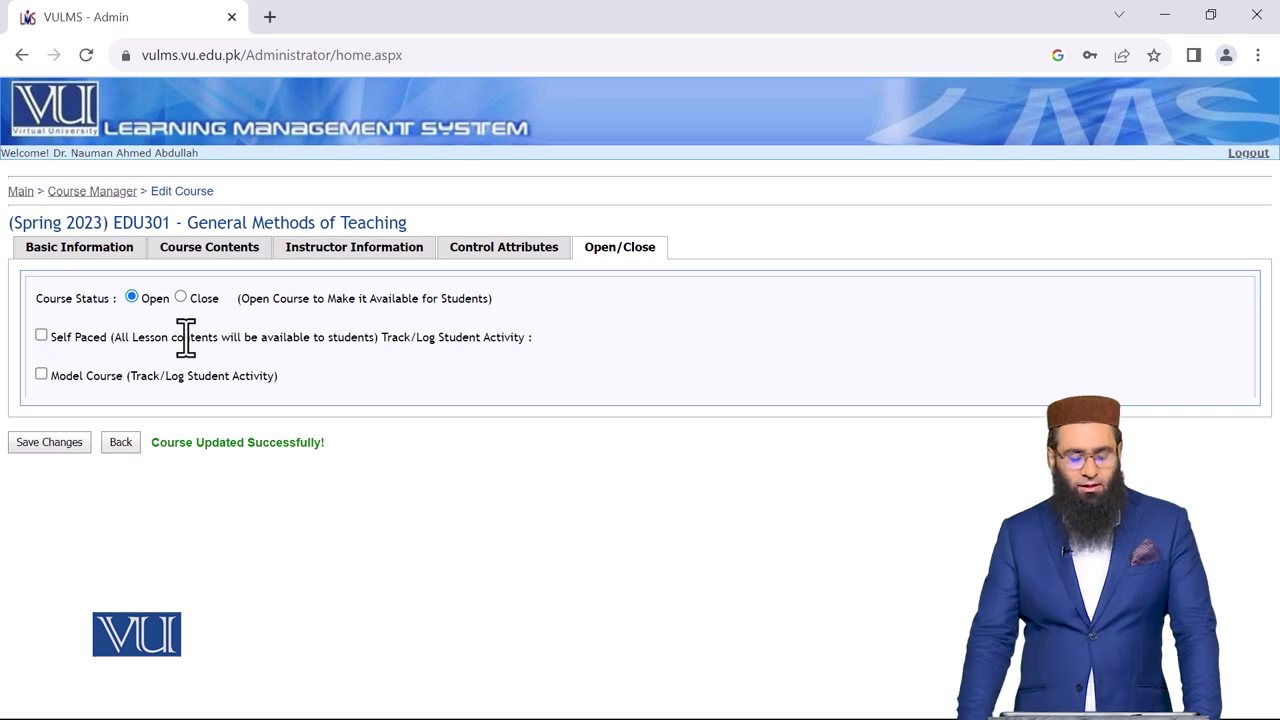
pyautogui.click(131, 293)
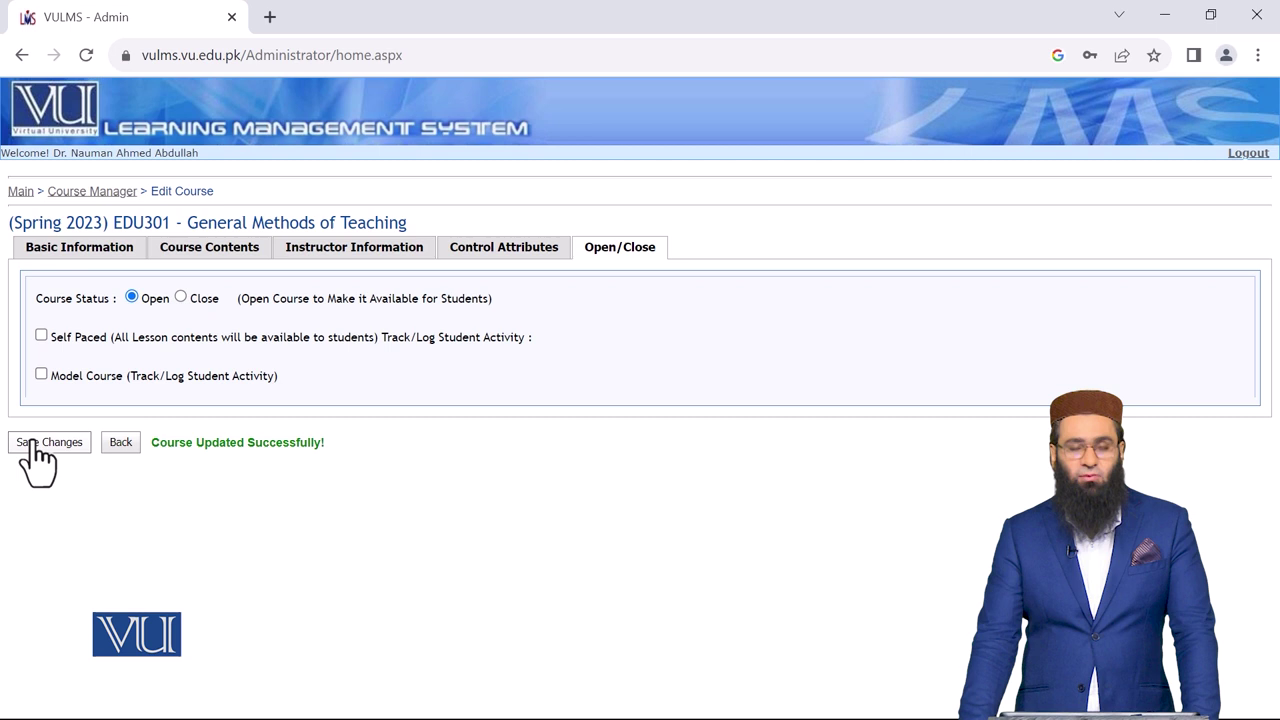